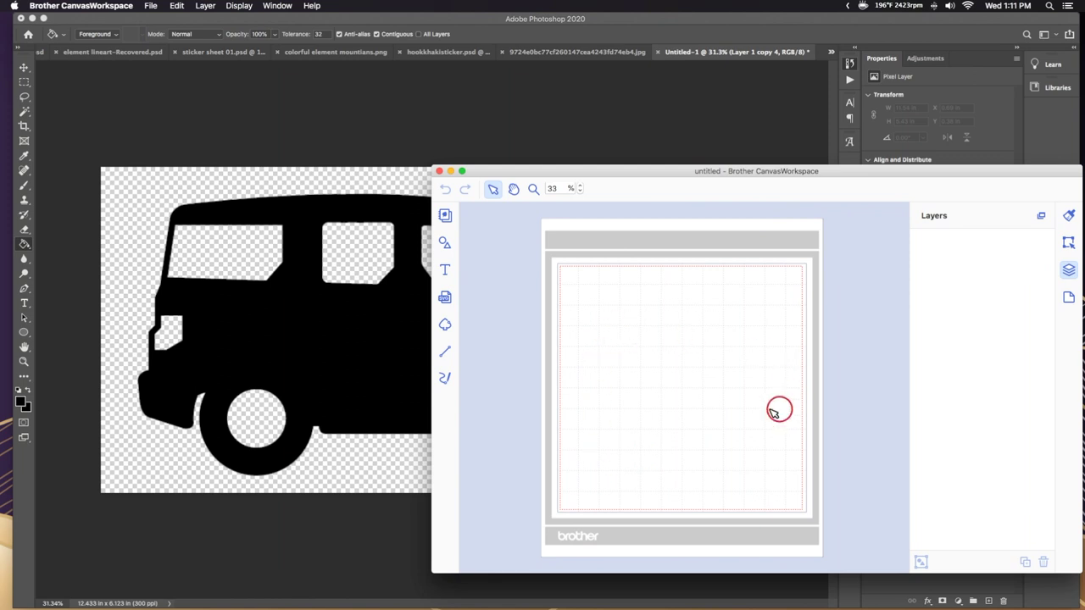
- Load the machine's scanned static-cling image onto the mat via Import from Your Cutting Machine
{"action": "left_click", "coordinate": [149, 6]}
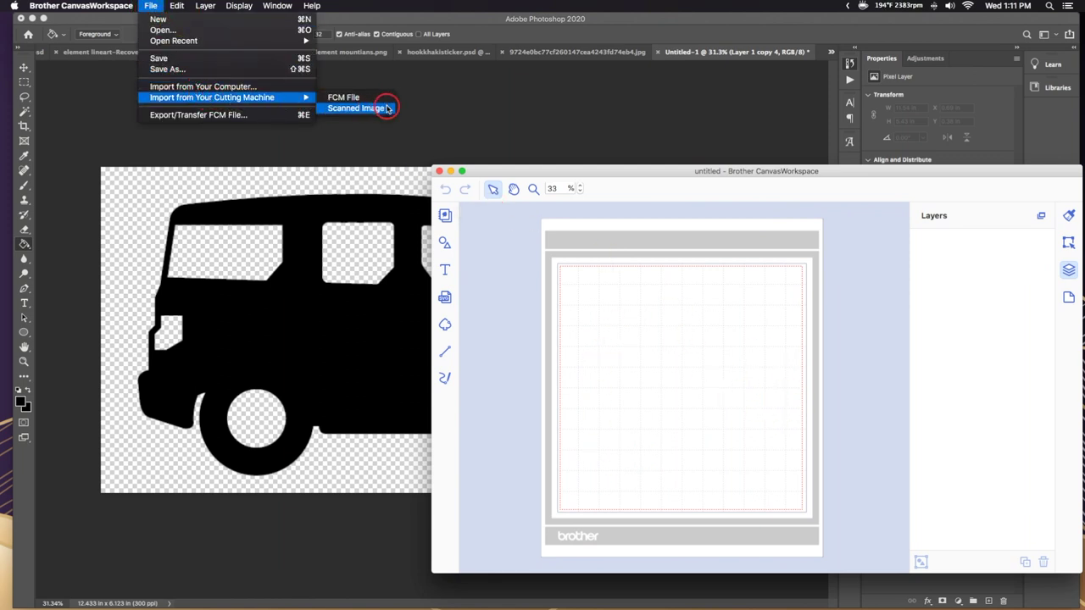
{"action": "left_click", "coordinate": [384, 108]}
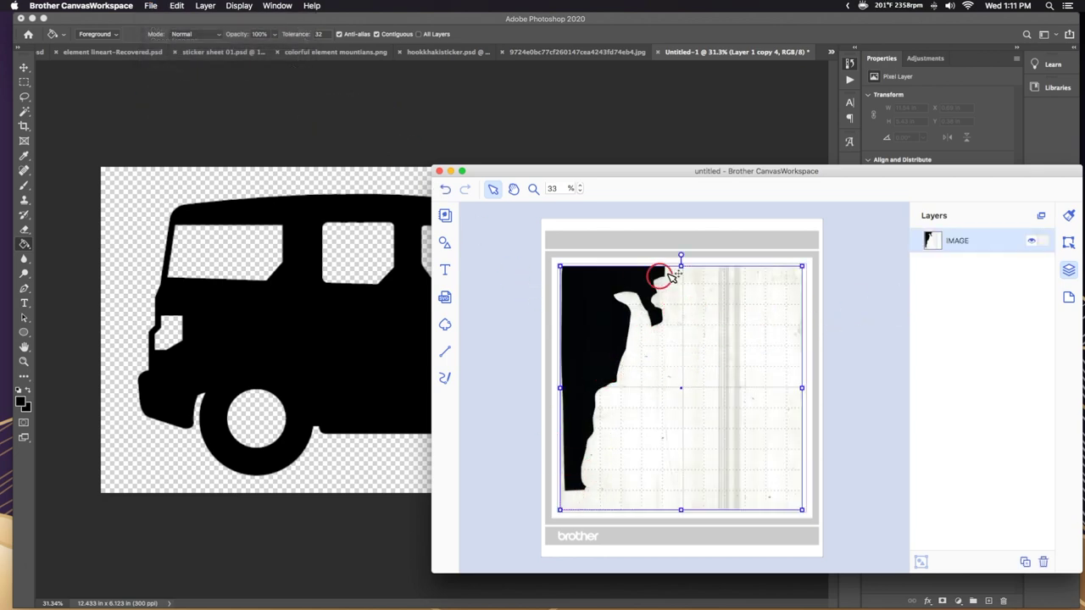
{"action": "left_click", "coordinate": [548, 141]}
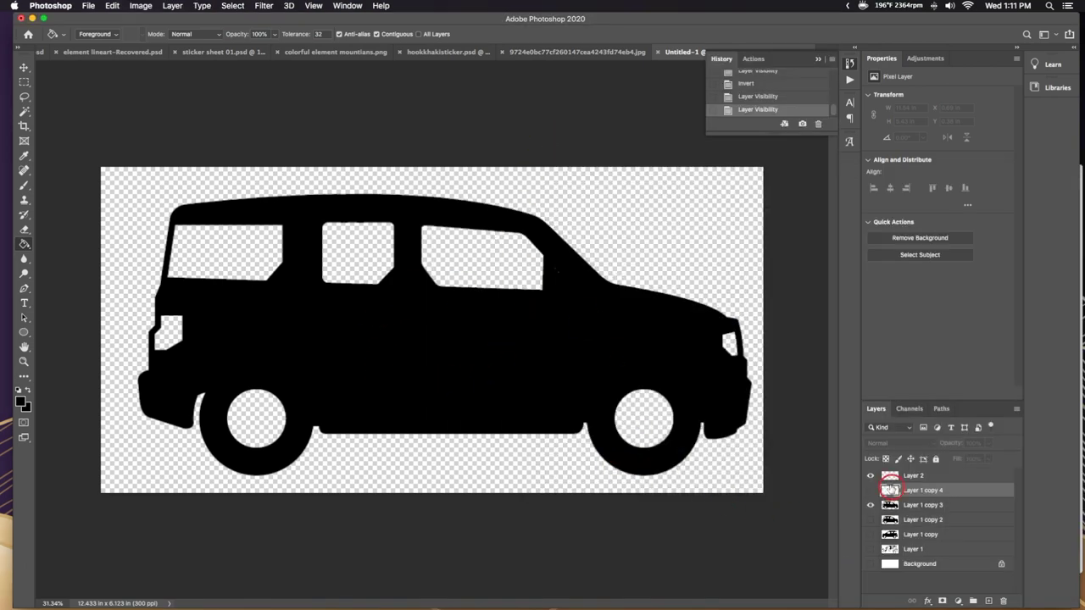
- Toggle Layer 1 copy 4's visibility, cancel Export, and switch back to CanvasWorkspace
{"action": "left_click", "coordinate": [872, 491]}
{"action": "left_click", "coordinate": [871, 491]}
{"action": "left_click", "coordinate": [88, 5]}
{"action": "mouse_move", "coordinate": [132, 162]}
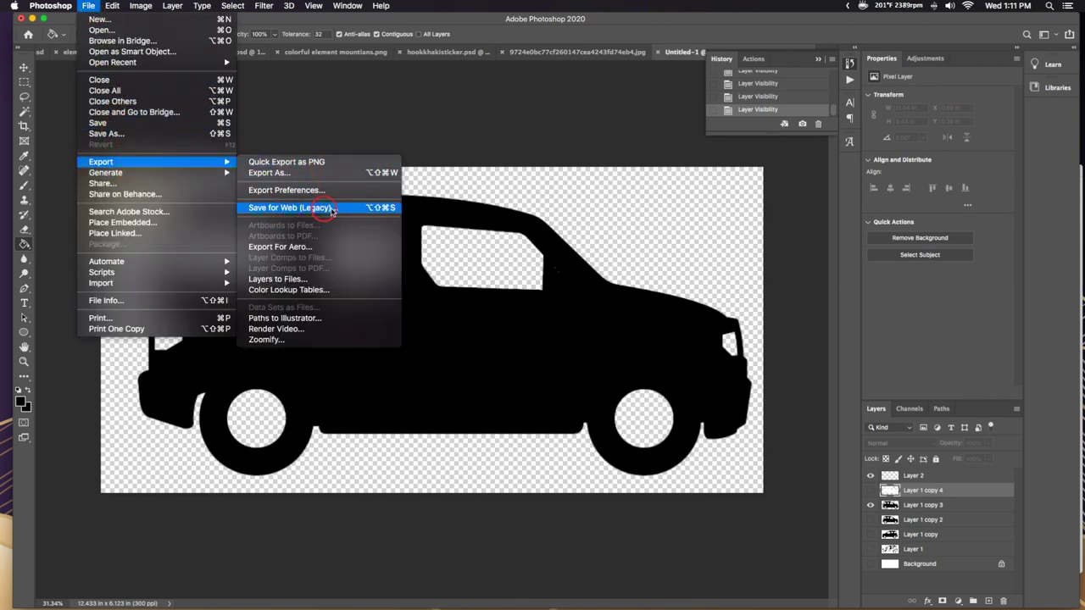
{"action": "left_click", "coordinate": [419, 128]}
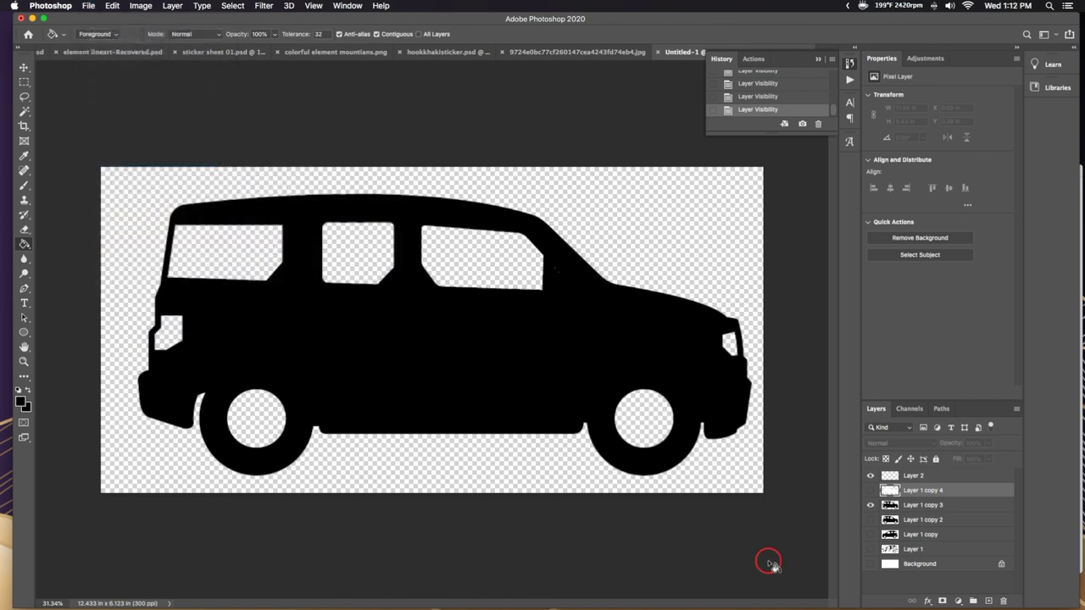
{"action": "left_click", "coordinate": [1080, 271]}
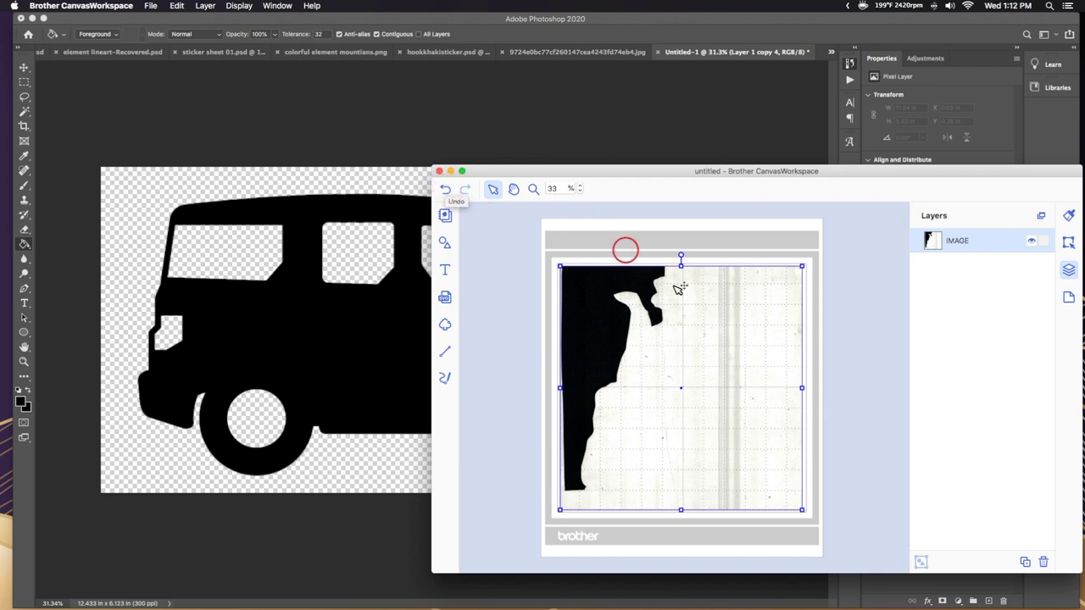
- Load 'hodna element static cling.png' from the computer into Image Tracing
{"action": "left_click", "coordinate": [150, 5]}
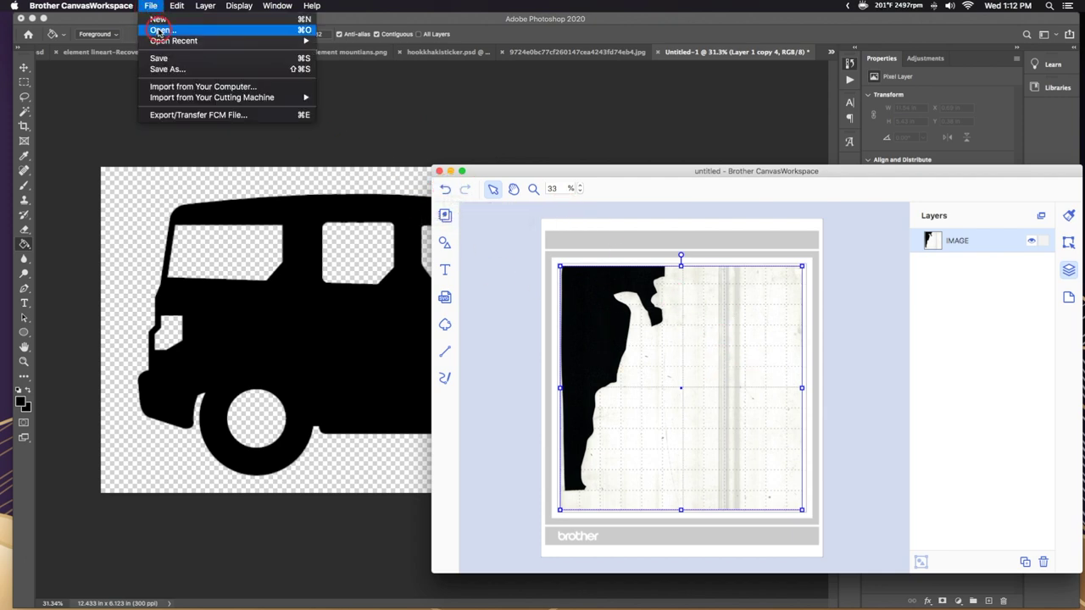
{"action": "left_click", "coordinate": [607, 196]}
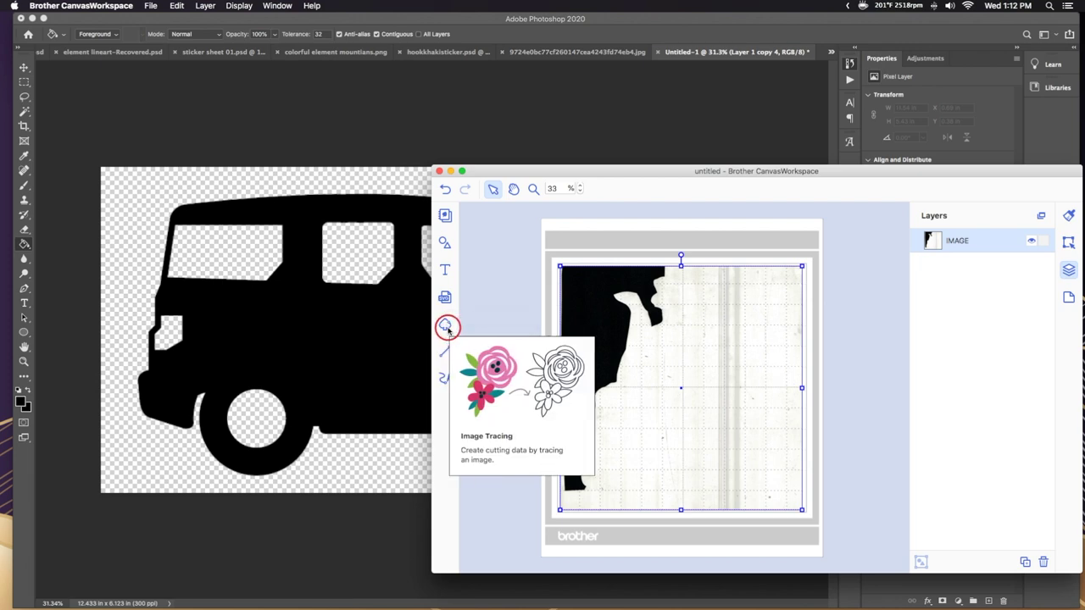
{"action": "left_click", "coordinate": [446, 329]}
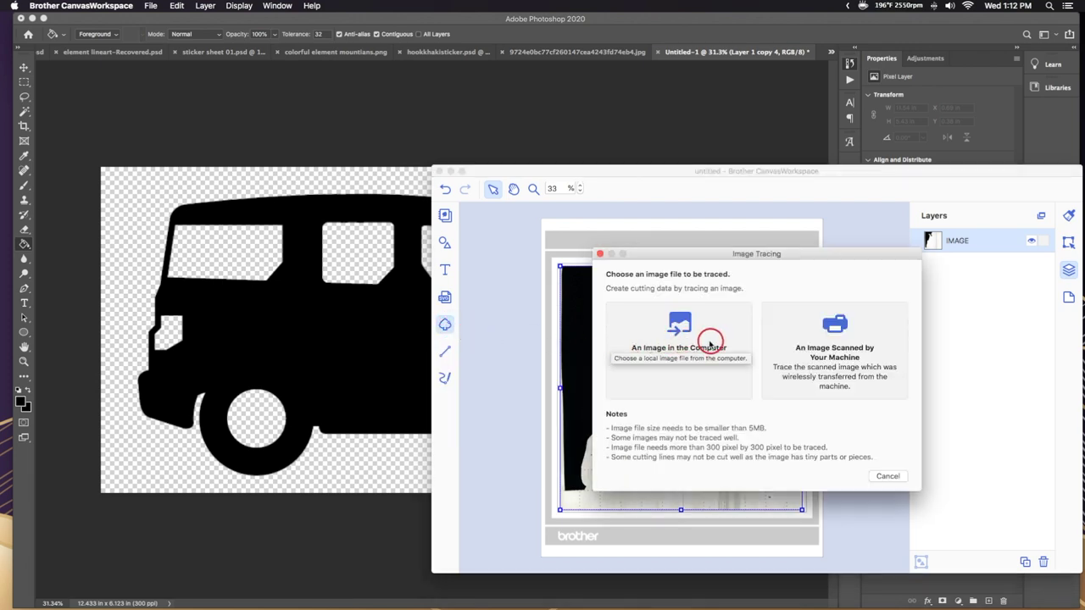
{"action": "left_click", "coordinate": [684, 341]}
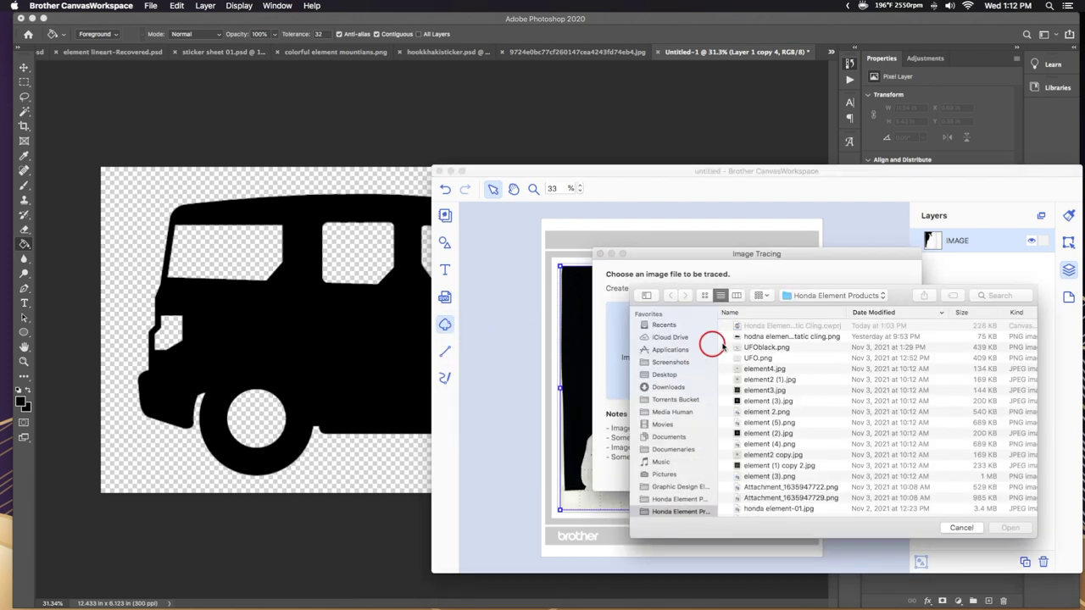
{"action": "key", "text": "Down"}
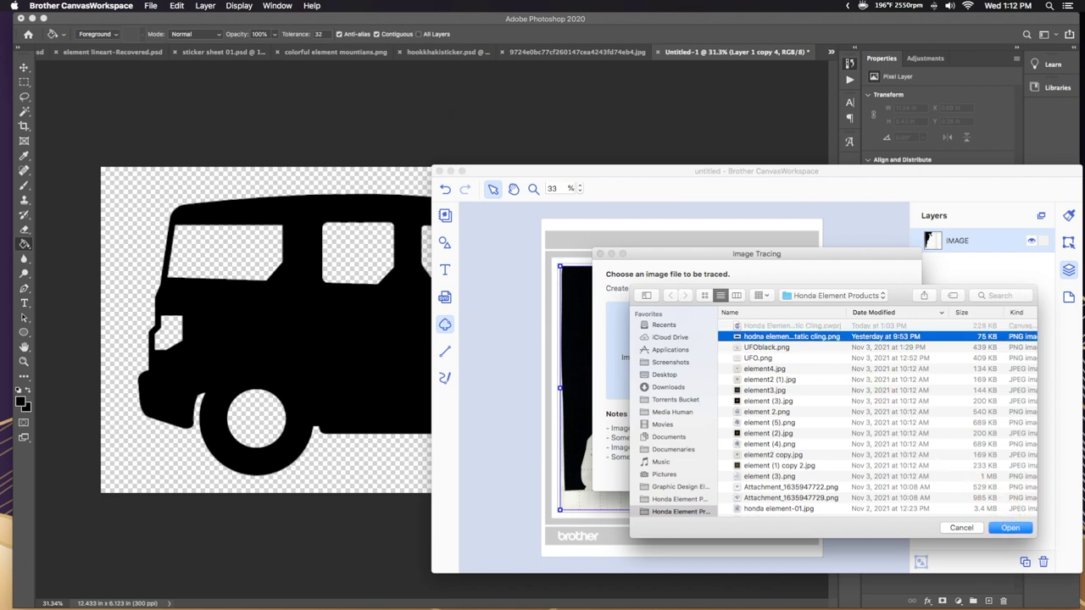
{"action": "left_click", "coordinate": [1008, 526]}
{"action": "key", "text": "Return"}
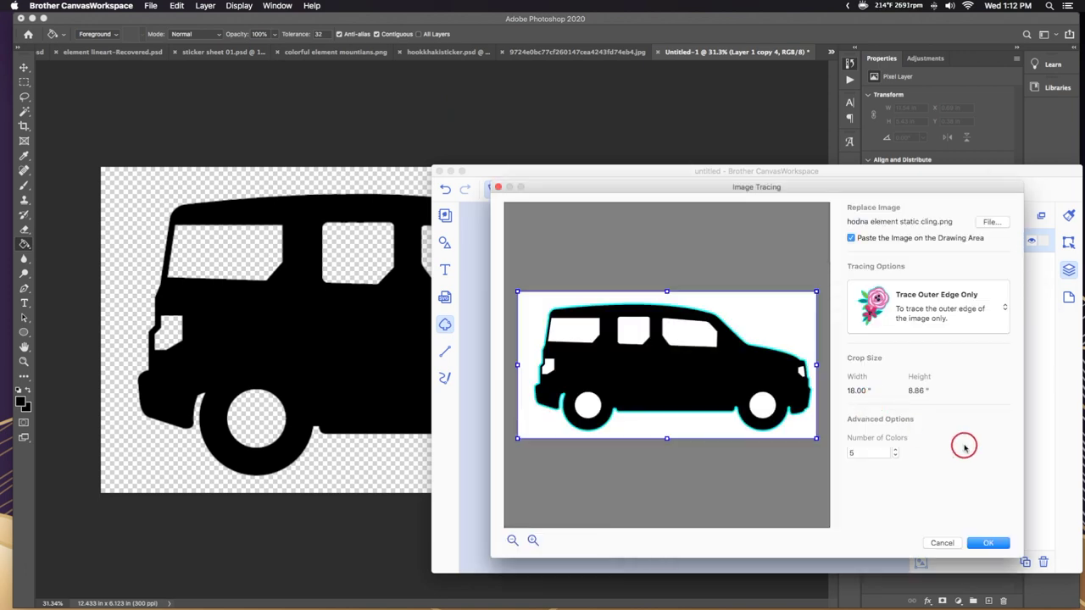
- Set the trace to Trace Areas by Color with 2 colors and preview it
{"action": "left_click", "coordinate": [878, 312]}
{"action": "left_click", "coordinate": [878, 310]}
{"action": "left_click", "coordinate": [553, 404]}
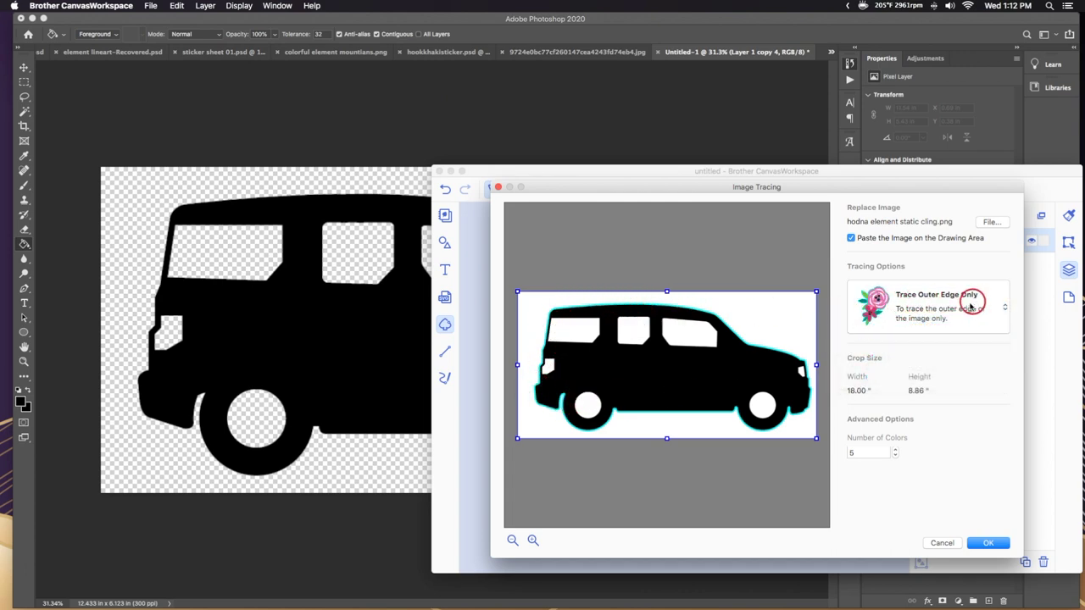
{"action": "left_click", "coordinate": [878, 312]}
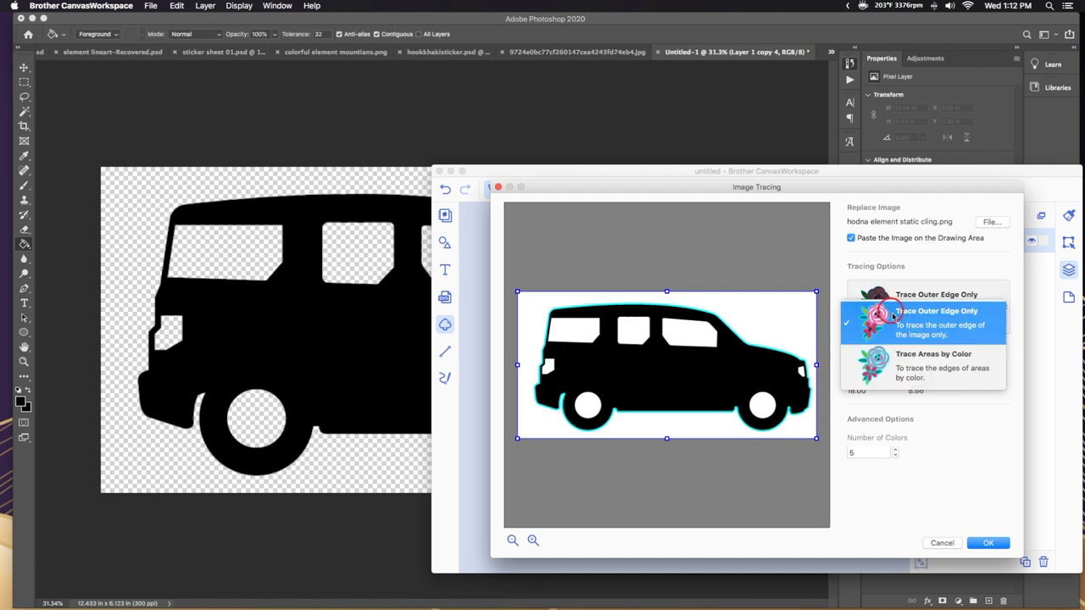
{"action": "left_click", "coordinate": [886, 373]}
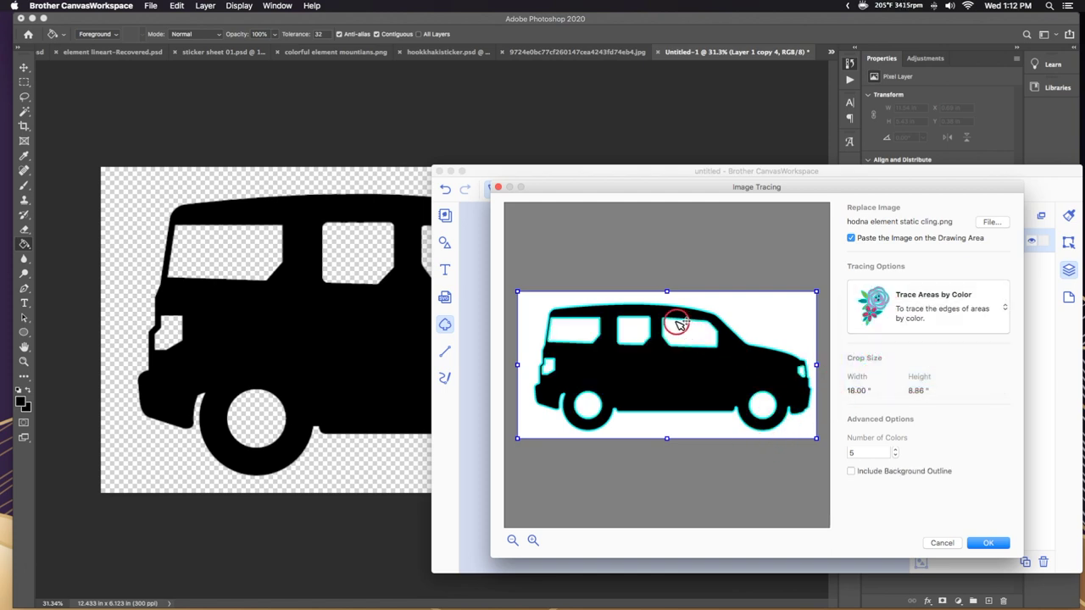
{"action": "left_click", "coordinate": [895, 456]}
{"action": "left_click", "coordinate": [895, 456]}
{"action": "left_click", "coordinate": [895, 456]}
{"action": "left_click", "coordinate": [987, 542]}
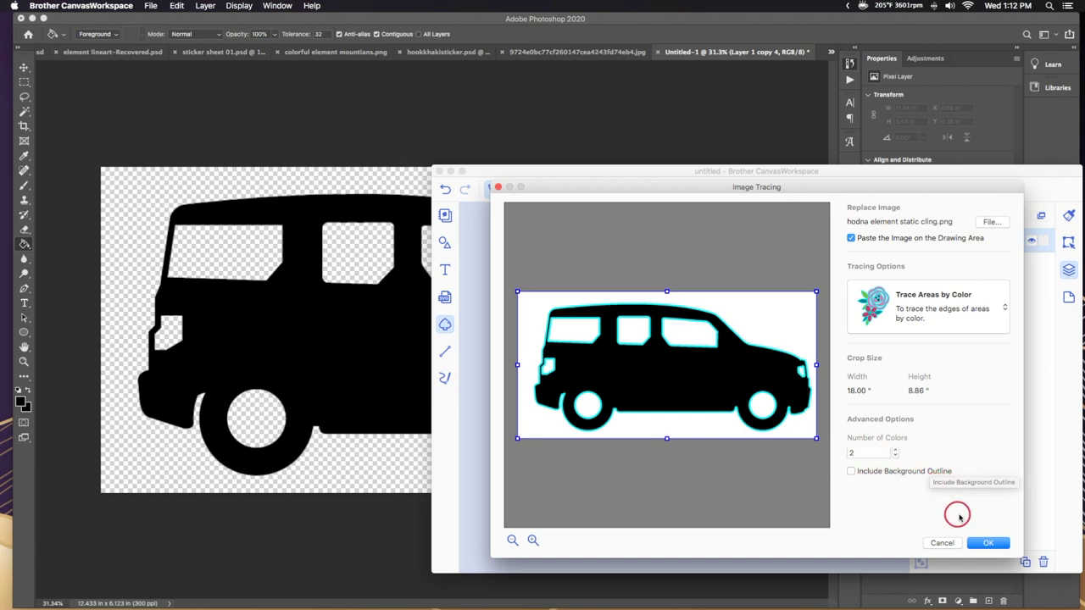
- Place the traced van GROUP on the mat and inspect its shapes in the layer list
{"action": "left_click", "coordinate": [984, 544]}
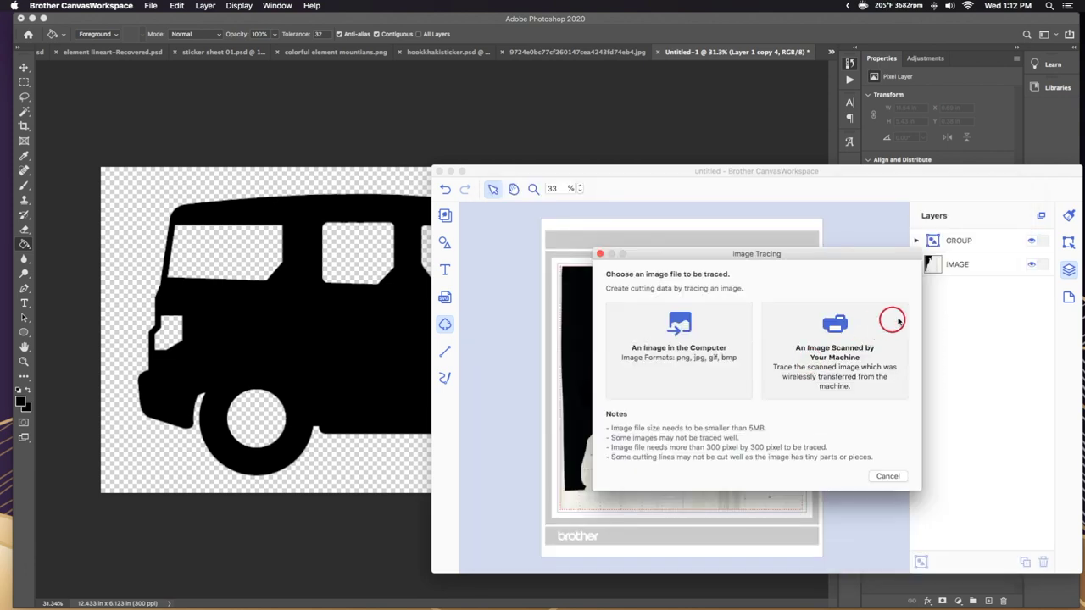
{"action": "left_click", "coordinate": [967, 302]}
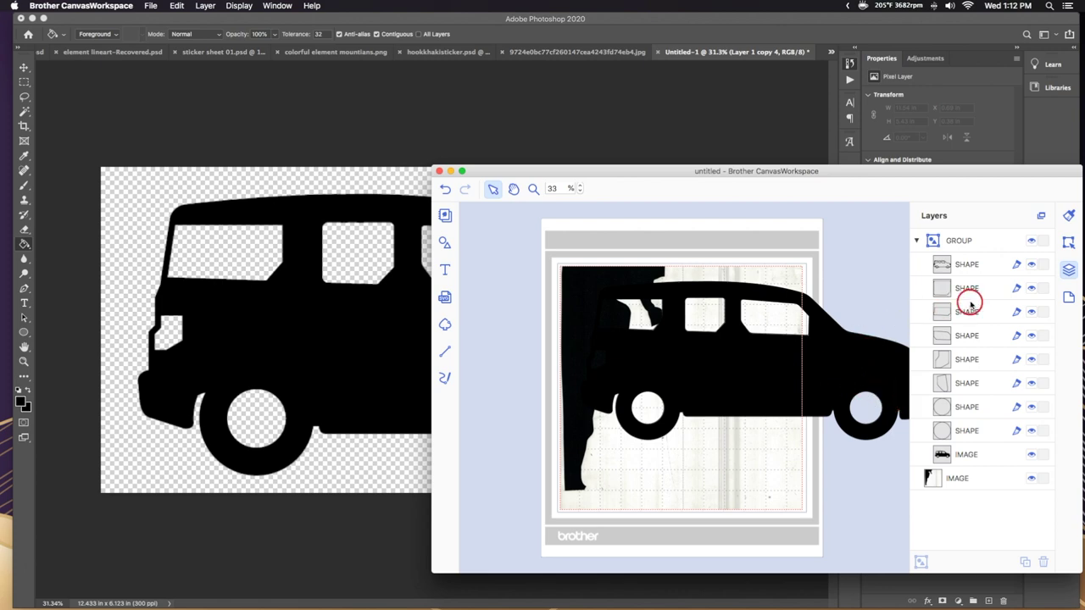
{"action": "left_click", "coordinate": [917, 240]}
{"action": "left_click", "coordinate": [917, 241]}
{"action": "left_click", "coordinate": [952, 317]}
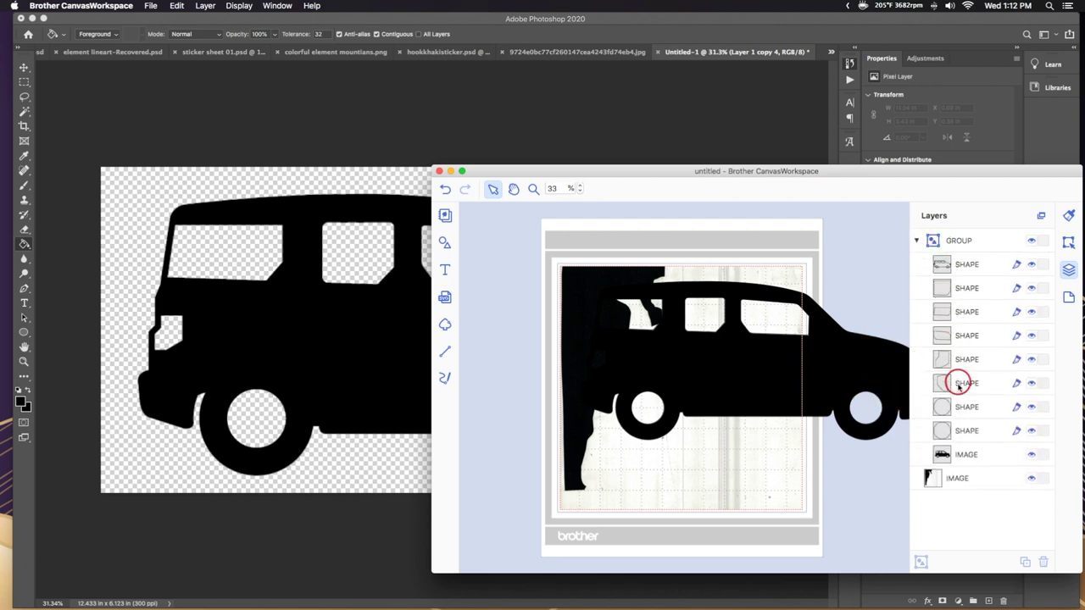
{"action": "left_click", "coordinate": [916, 240]}
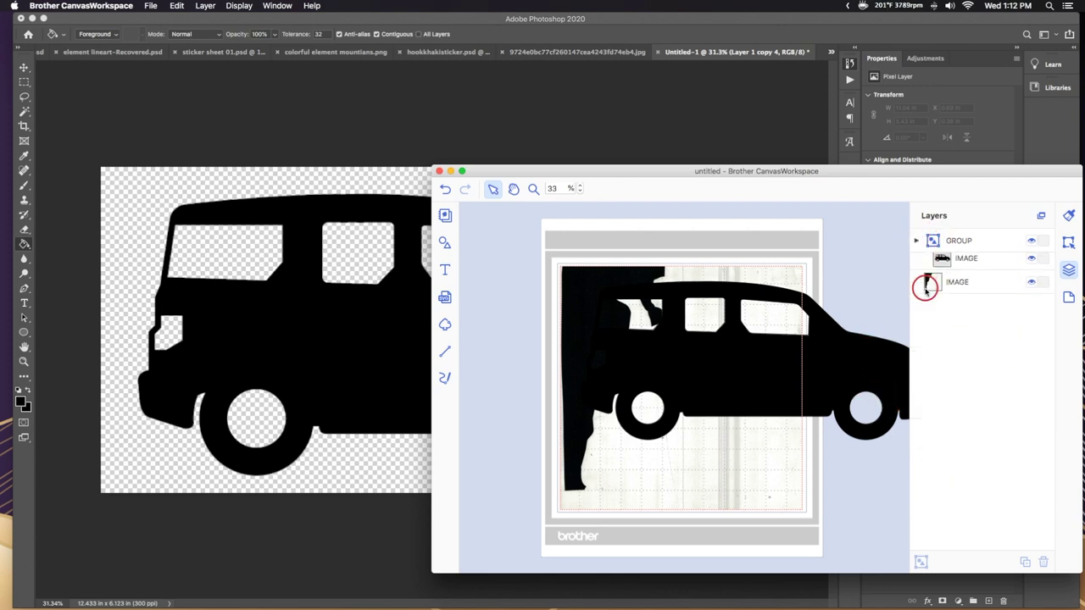
- Shrink the van group, move it onto the mat and rotate it upright over the black area
{"action": "left_click", "coordinate": [811, 383]}
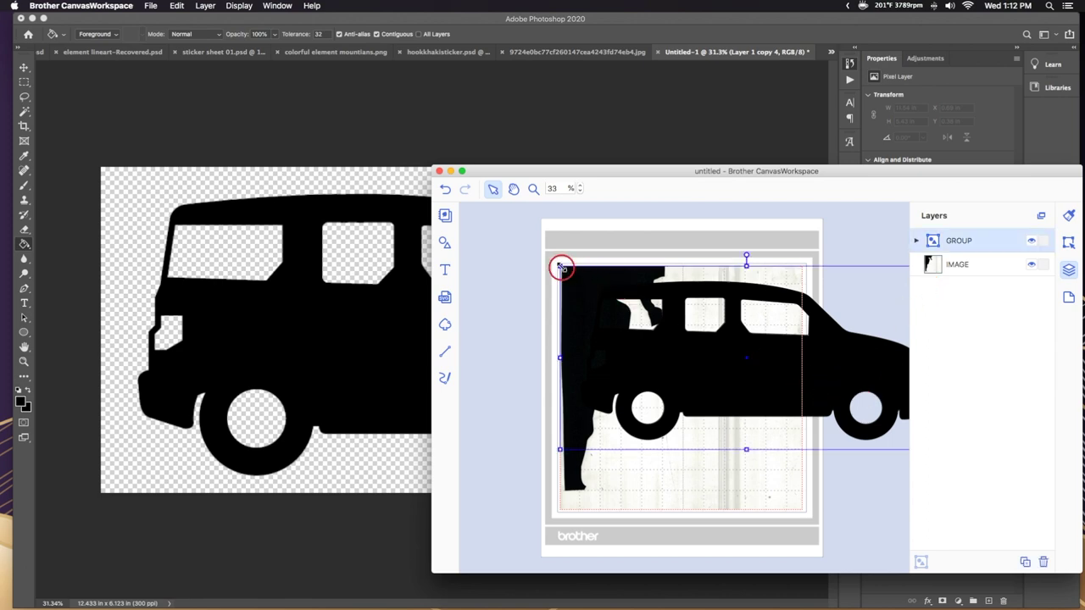
{"action": "left_click_drag", "start_coordinate": [560, 267], "coordinate": [799, 384]}
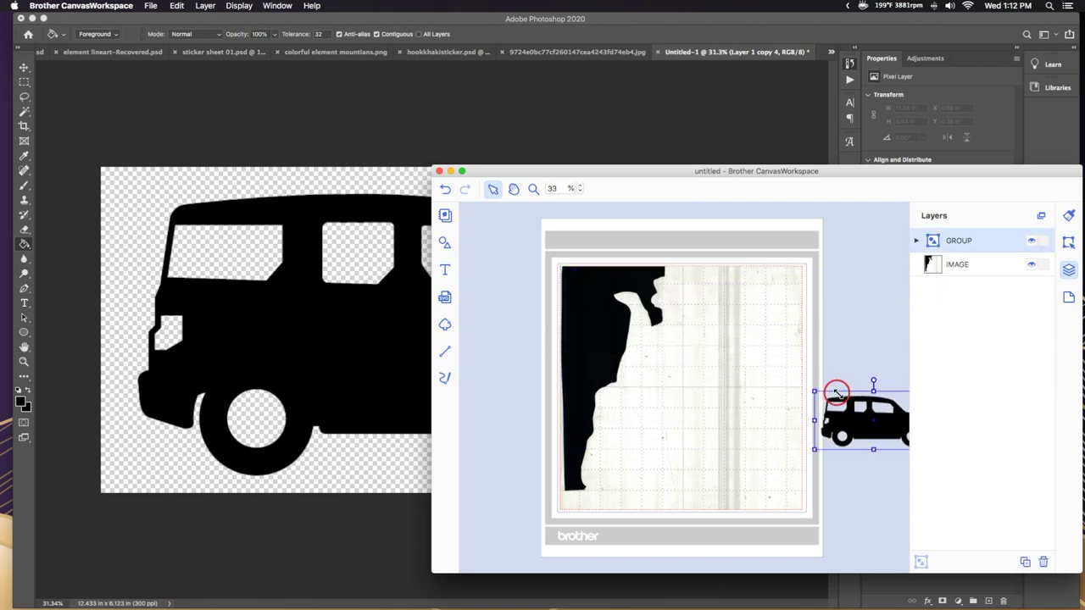
{"action": "left_click_drag", "start_coordinate": [856, 415], "coordinate": [755, 378]}
{"action": "left_click_drag", "start_coordinate": [760, 333], "coordinate": [608, 332]}
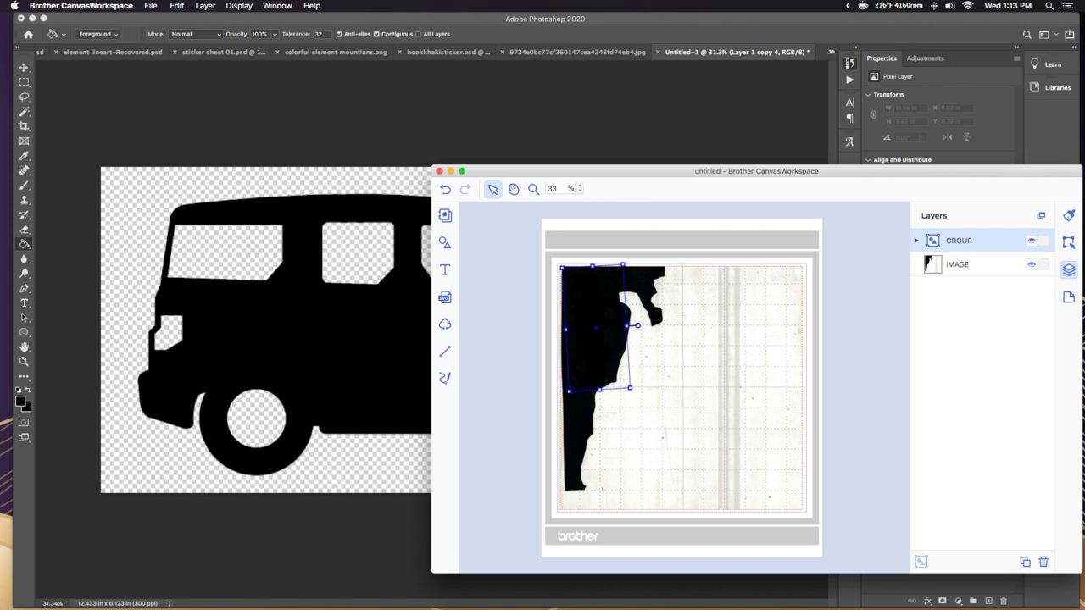
- Toggle the scanned IMAGE layer's visibility to check the van against the material
{"action": "left_click", "coordinate": [1030, 265]}
{"action": "left_click", "coordinate": [1030, 266]}
{"action": "left_click", "coordinate": [1031, 265]}
{"action": "left_click", "coordinate": [1030, 266]}
{"action": "left_click", "coordinate": [1030, 265]}
{"action": "left_click", "coordinate": [1031, 266]}
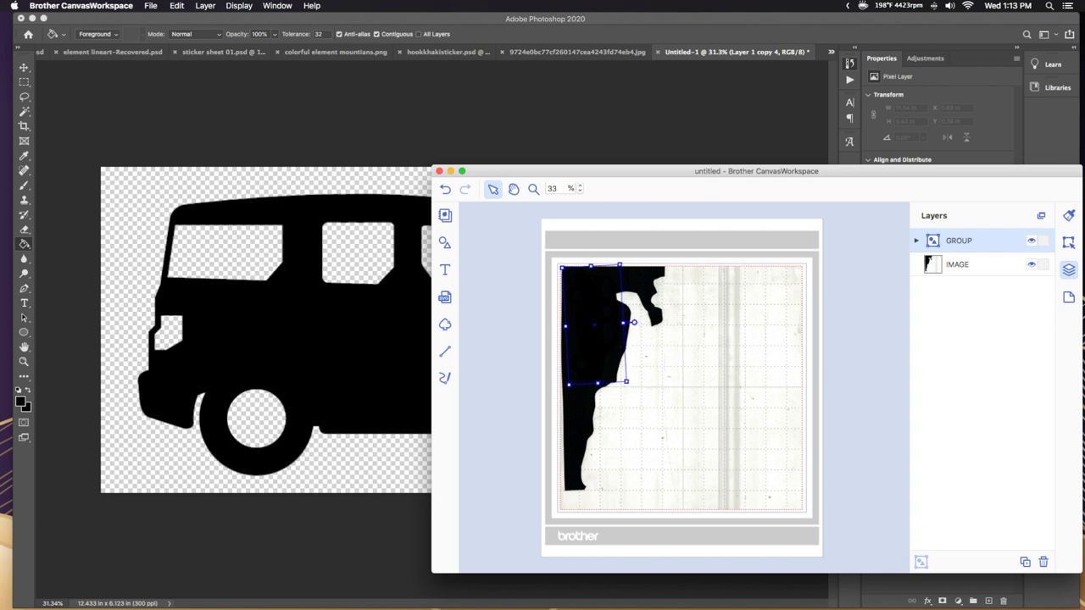
- Nudge the van left, up, right and down with arrow keys while comparing against the scan
{"action": "left_click", "coordinate": [1031, 265]}
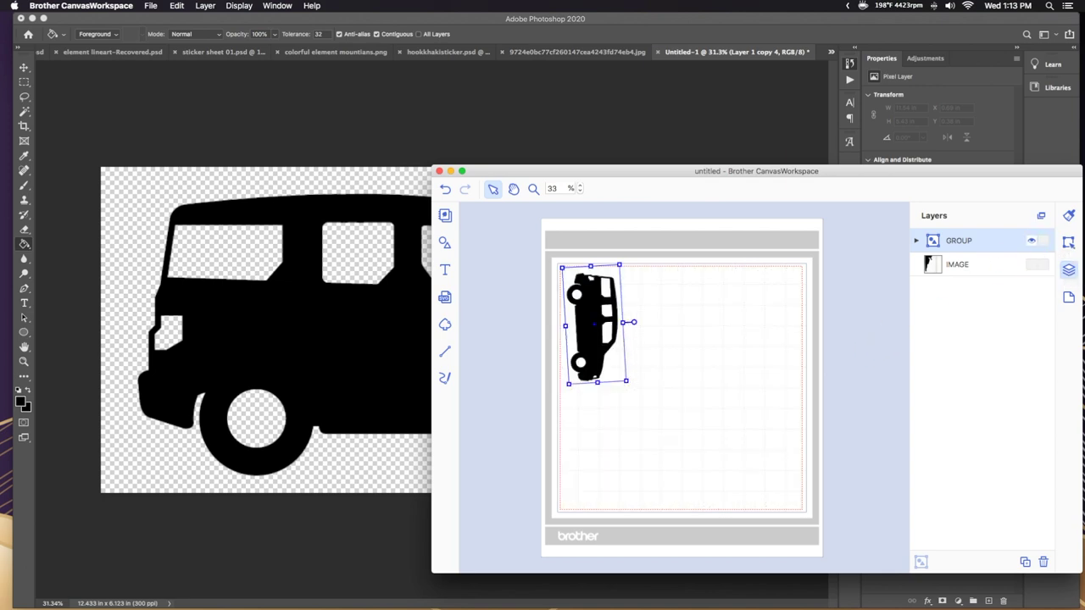
{"action": "left_click", "coordinate": [1030, 266]}
{"action": "left_click", "coordinate": [1031, 266]}
{"action": "left_click", "coordinate": [1033, 266]}
{"action": "left_click", "coordinate": [1034, 266]}
{"action": "left_click", "coordinate": [1034, 266]}
{"action": "left_click", "coordinate": [1033, 266]}
{"action": "key", "text": "Left"}
{"action": "key", "text": "Up"}
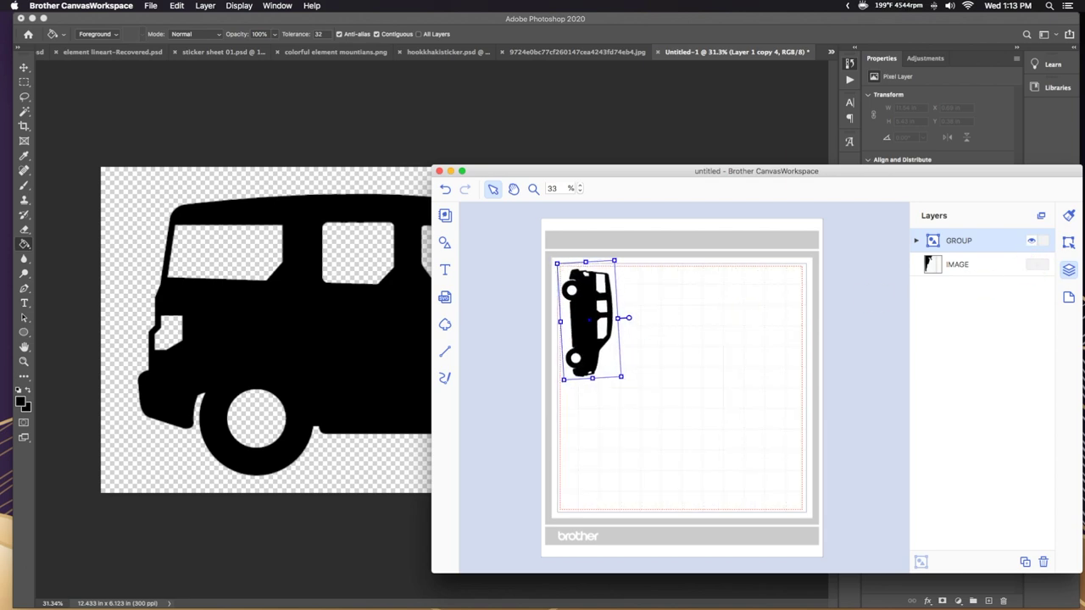
{"action": "key", "text": "Right"}
{"action": "key", "text": "Down"}
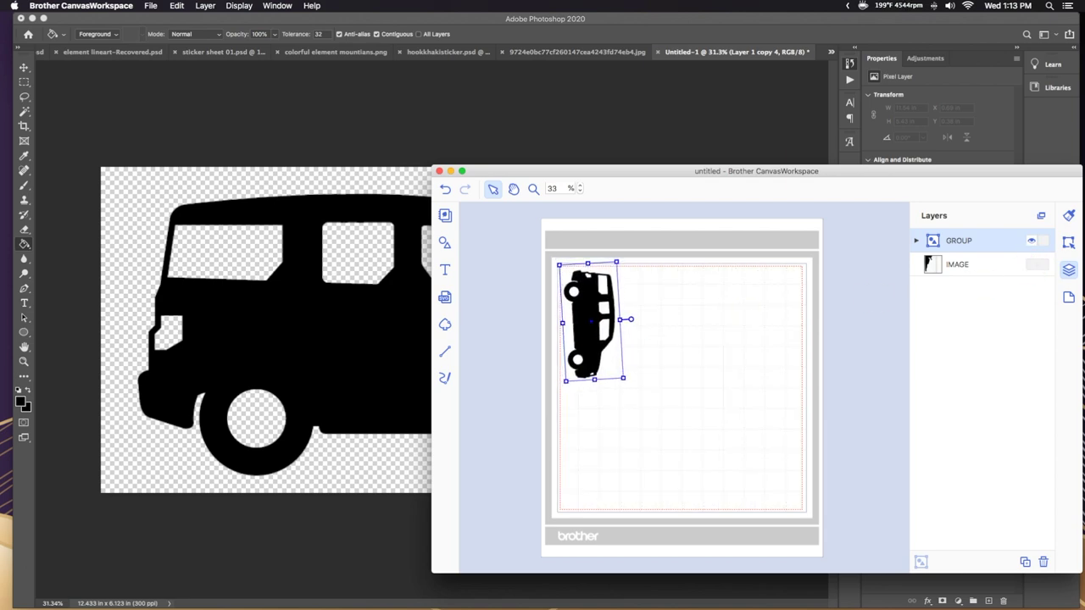
- Flip the scanned IMAGE layer on and off to compare the van outline with the black area
{"action": "left_click", "coordinate": [1035, 265]}
{"action": "left_click", "coordinate": [1035, 265]}
{"action": "left_click", "coordinate": [1035, 265]}
{"action": "left_click", "coordinate": [1034, 265]}
{"action": "left_click", "coordinate": [1034, 265]}
{"action": "left_click", "coordinate": [1034, 265]}
{"action": "left_click", "coordinate": [1034, 266]}
{"action": "left_click", "coordinate": [1034, 266]}
{"action": "left_click", "coordinate": [1034, 266]}
{"action": "left_click", "coordinate": [1034, 265]}
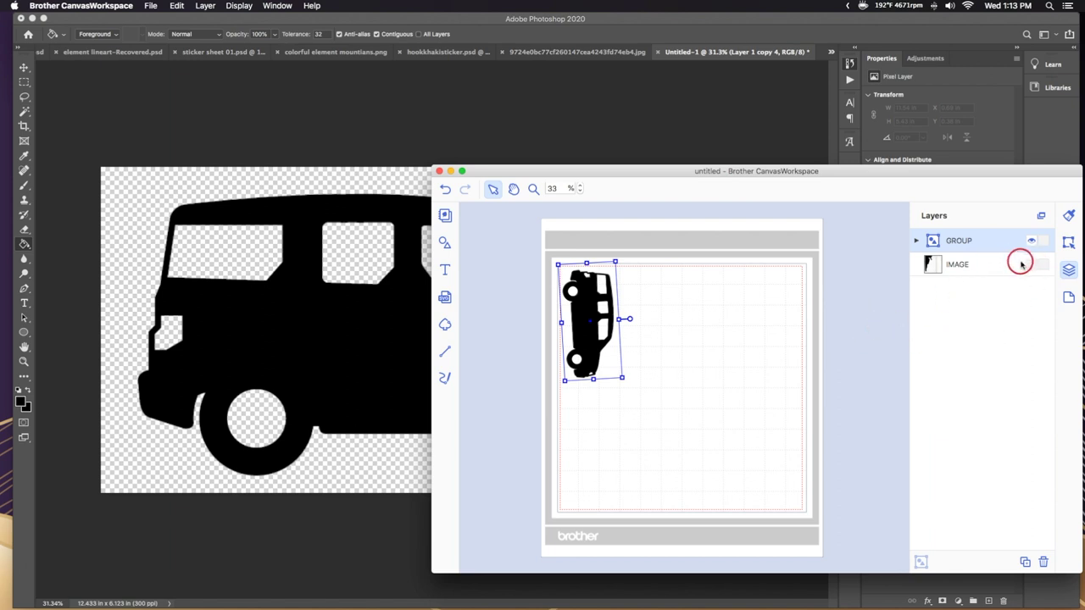
{"action": "left_click", "coordinate": [1034, 265]}
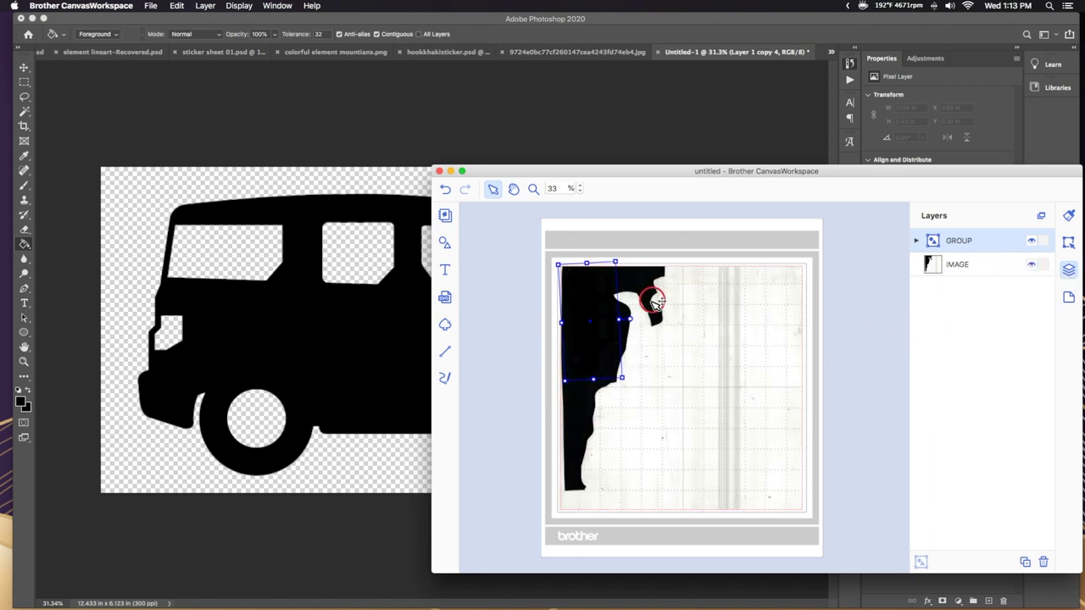
- Click around the van's shapes on the mat to adjust its placement
{"action": "left_click", "coordinate": [612, 391]}
{"action": "left_click", "coordinate": [763, 362]}
{"action": "left_click", "coordinate": [620, 358]}
{"action": "left_click", "coordinate": [835, 354]}
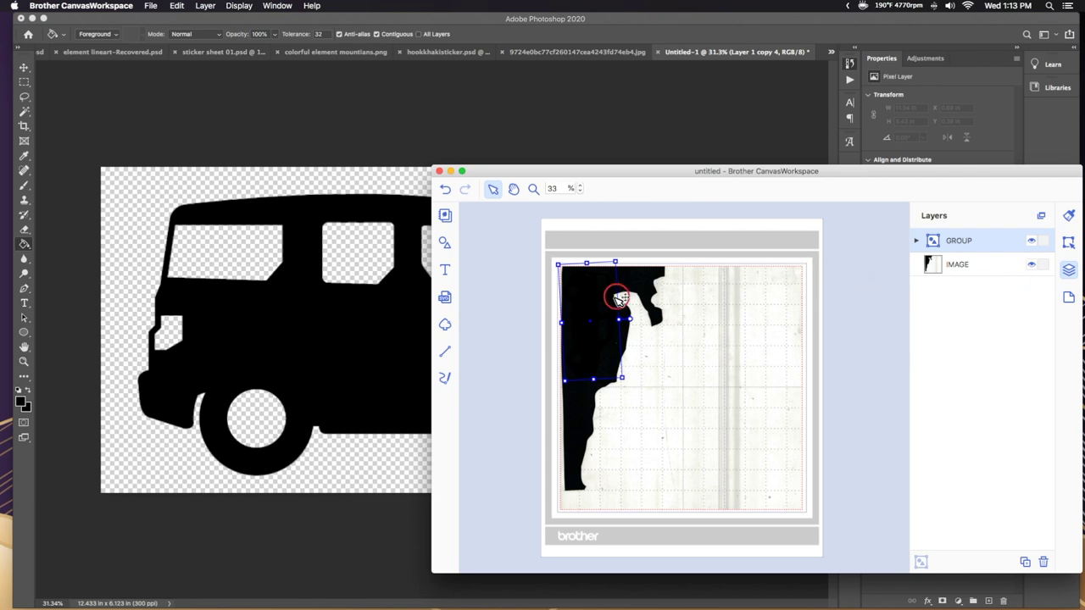
{"action": "left_click", "coordinate": [637, 234]}
{"action": "left_click", "coordinate": [659, 278]}
{"action": "left_click", "coordinate": [603, 363]}
{"action": "left_click", "coordinate": [688, 382]}
{"action": "left_click", "coordinate": [1038, 267]}
- Recheck the fit by toggling the scan's visibility, leaving the IMAGE layer shown
{"action": "left_click", "coordinate": [1031, 265]}
{"action": "left_click", "coordinate": [1032, 266]}
{"action": "left_click", "coordinate": [1031, 265]}
{"action": "left_click", "coordinate": [1032, 265]}
{"action": "left_click", "coordinate": [1032, 265]}
{"action": "left_click", "coordinate": [1032, 267]}
{"action": "left_click", "coordinate": [1032, 267]}
{"action": "left_click", "coordinate": [1033, 267]}
{"action": "left_click", "coordinate": [1033, 267]}
{"action": "left_click", "coordinate": [1033, 267]}
{"action": "left_click", "coordinate": [1033, 267]}
{"action": "left_click", "coordinate": [1032, 267]}
- Start an FCM file transfer via the Internet, accepting the image-not-exported warning
{"action": "left_click", "coordinate": [151, 7]}
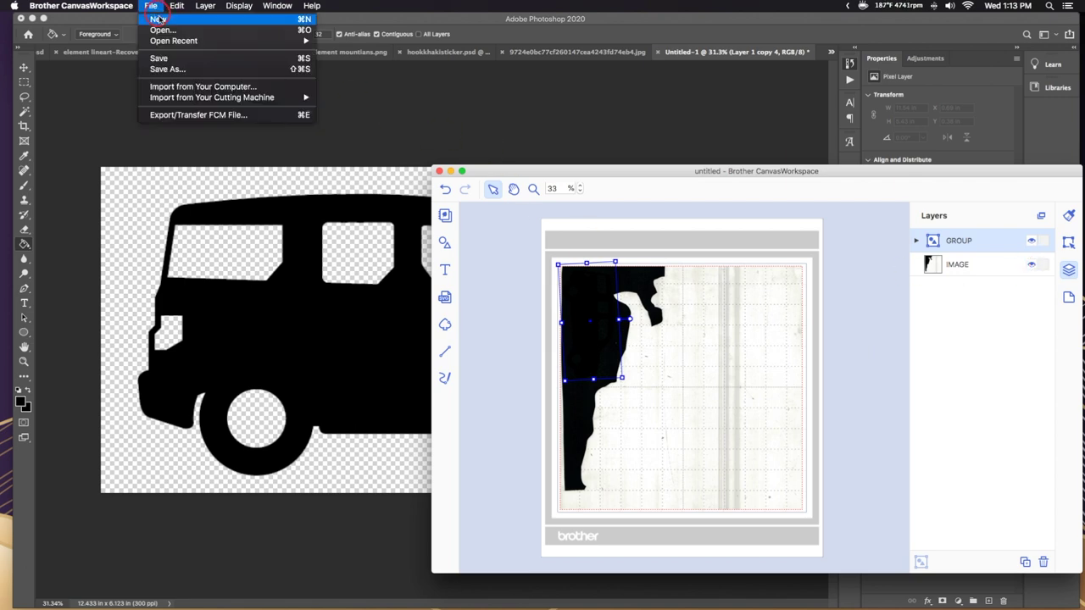
{"action": "left_click", "coordinate": [198, 116]}
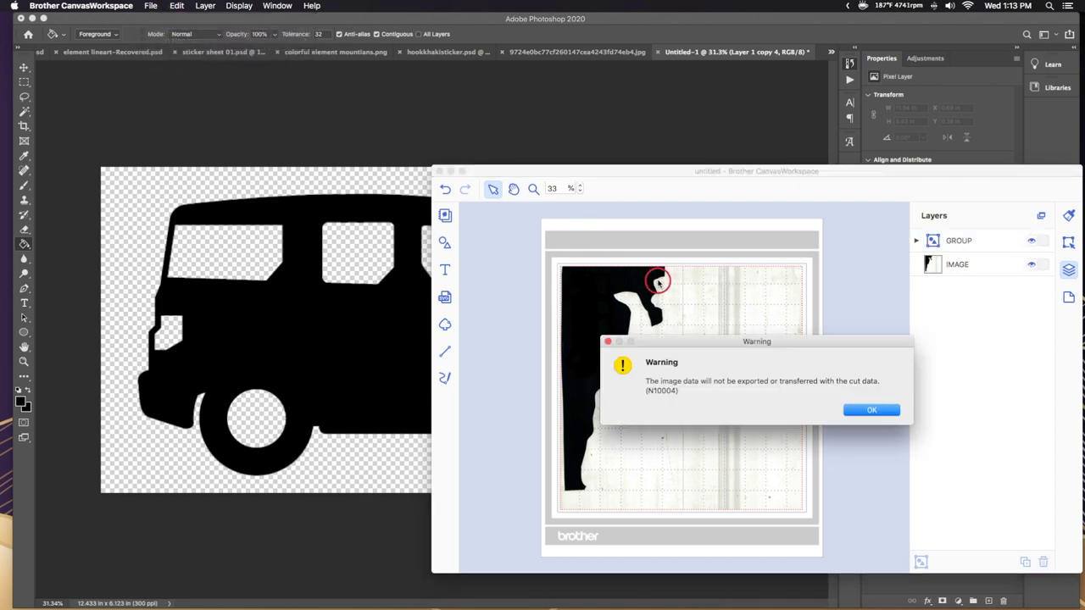
{"action": "left_click", "coordinate": [874, 410]}
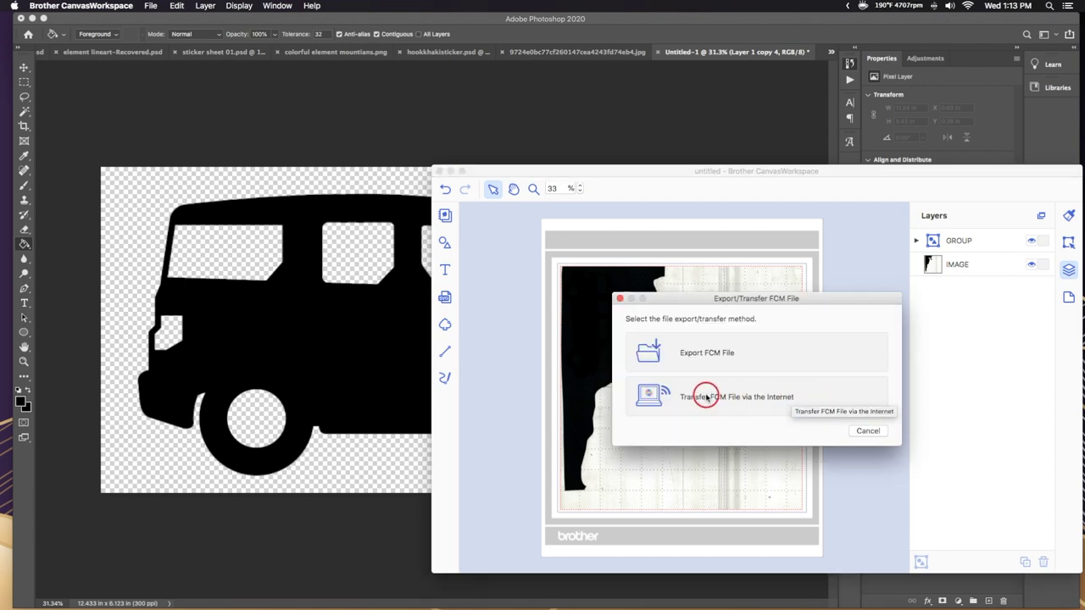
{"action": "left_click", "coordinate": [784, 402]}
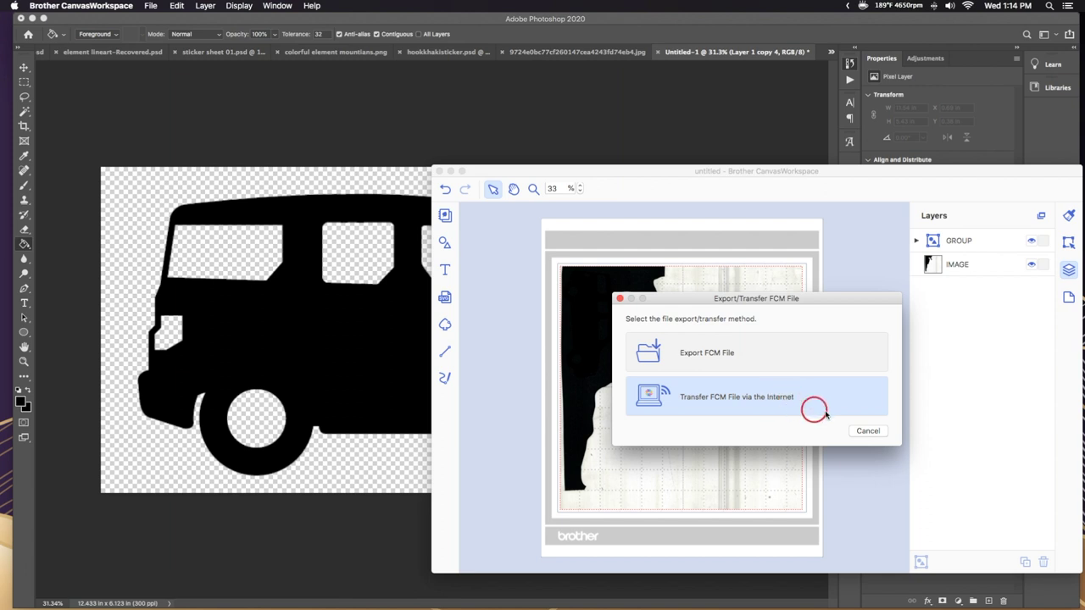